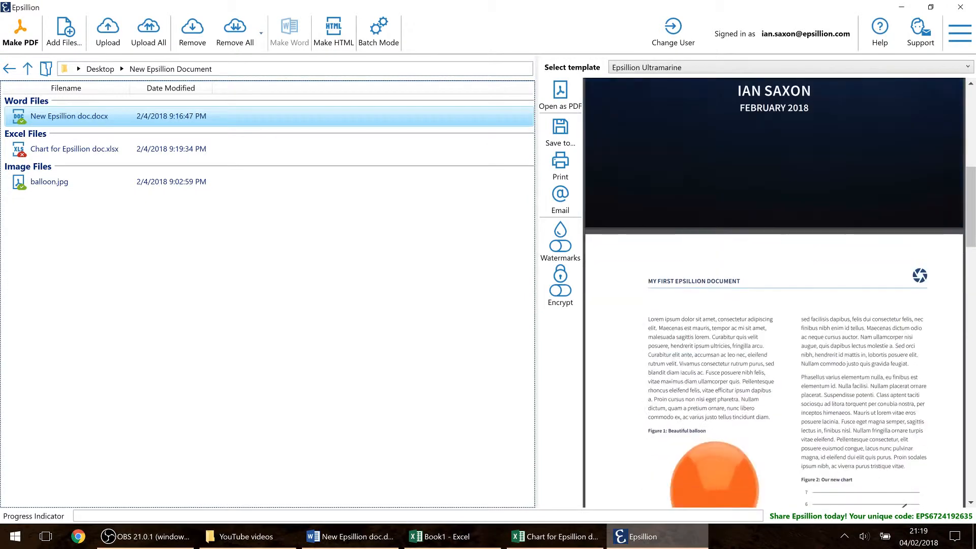
Switch to the Chart for Epsillion doc.xlsx workbook in Excel
scroll(774, 292, "down", 2)
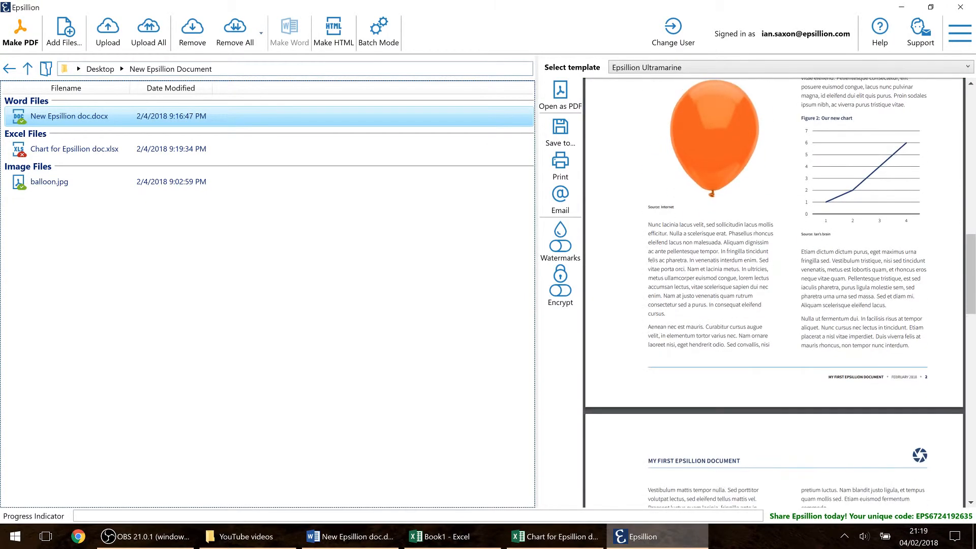
key("super+d")
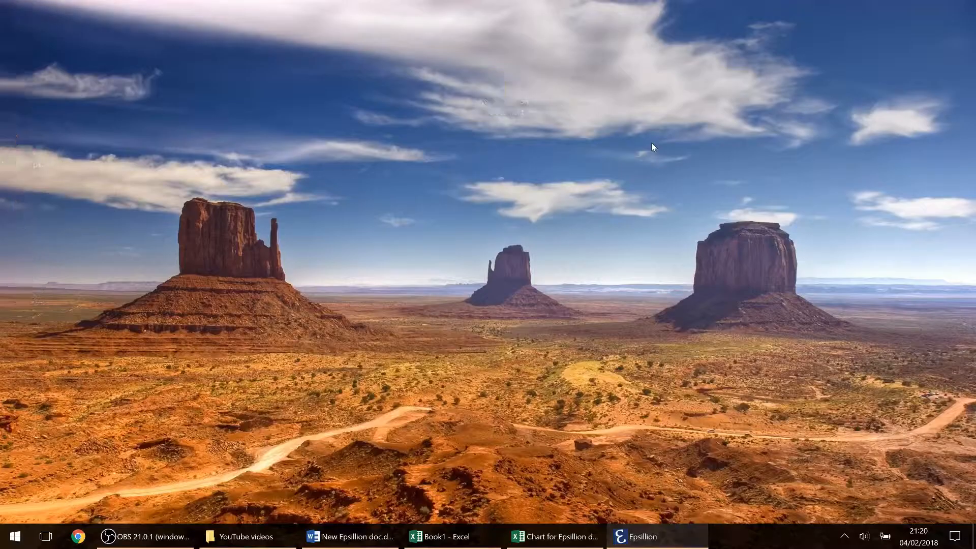
left_click(563, 539)
left_click(608, 251)
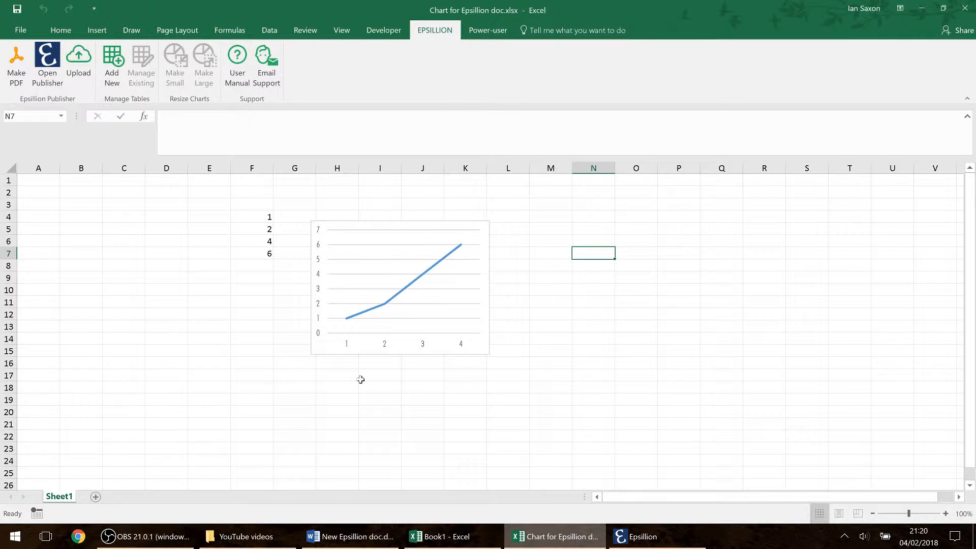
Enter the headings Column1 in O7 and Column 2 in P7
left_click(635, 255)
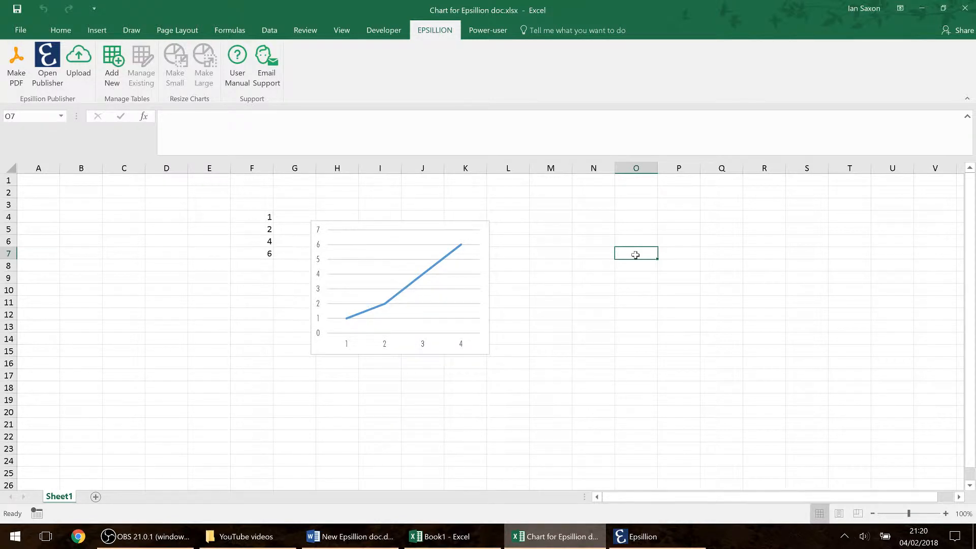
type("Column1")
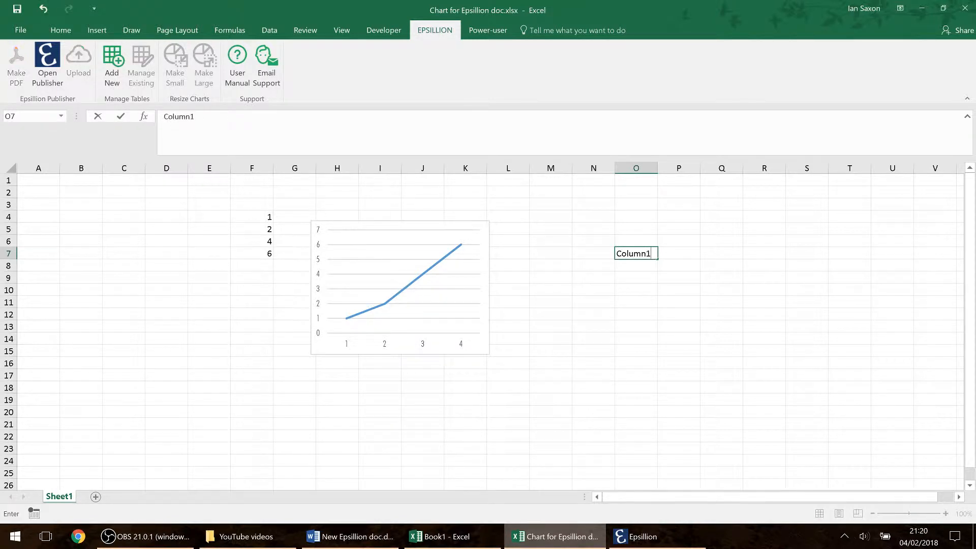
key("Tab")
type("Column 3")
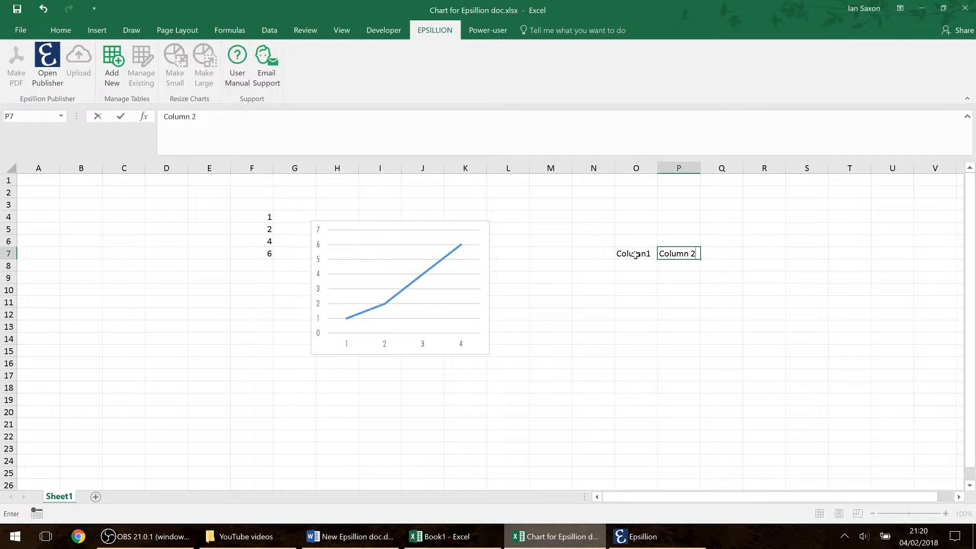
key("Return")
Widen columns O to Q and enter the heading Column 3 in Q7
left_click_drag(636, 168, 778, 167)
left_click(751, 255)
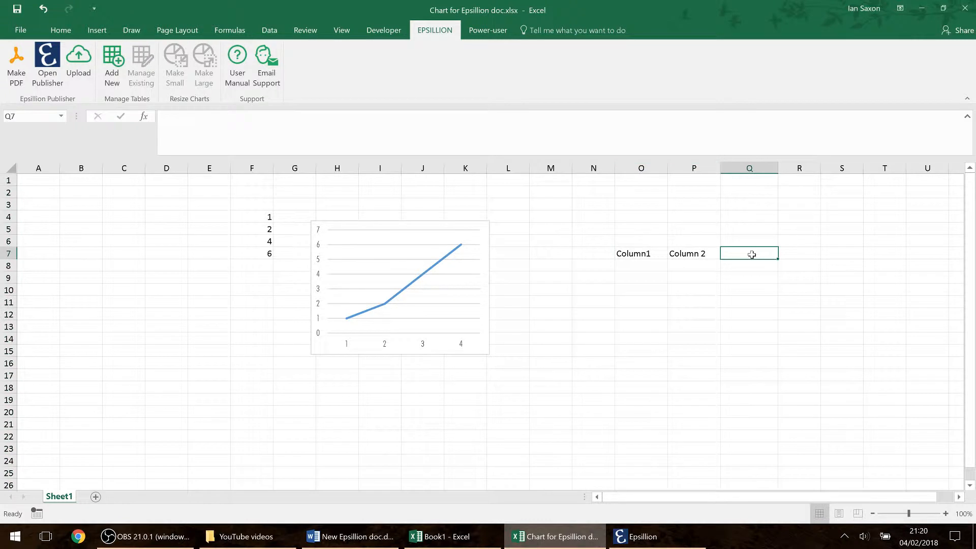
type("Column")
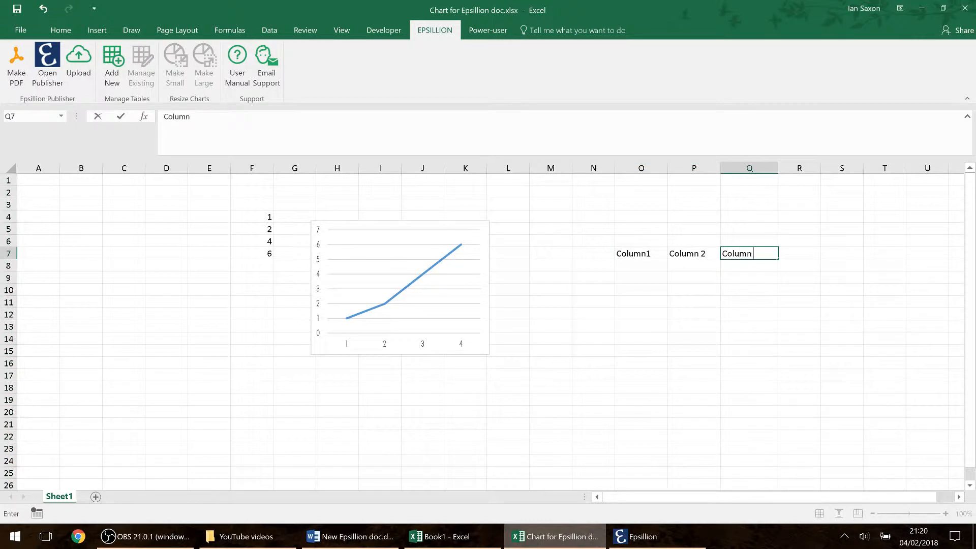
type(" 3")
key("Return")
Enter 3423, 56, 5 and 76 in cells O8 to O11, below the Column1 heading
key("Left")
key("Left")
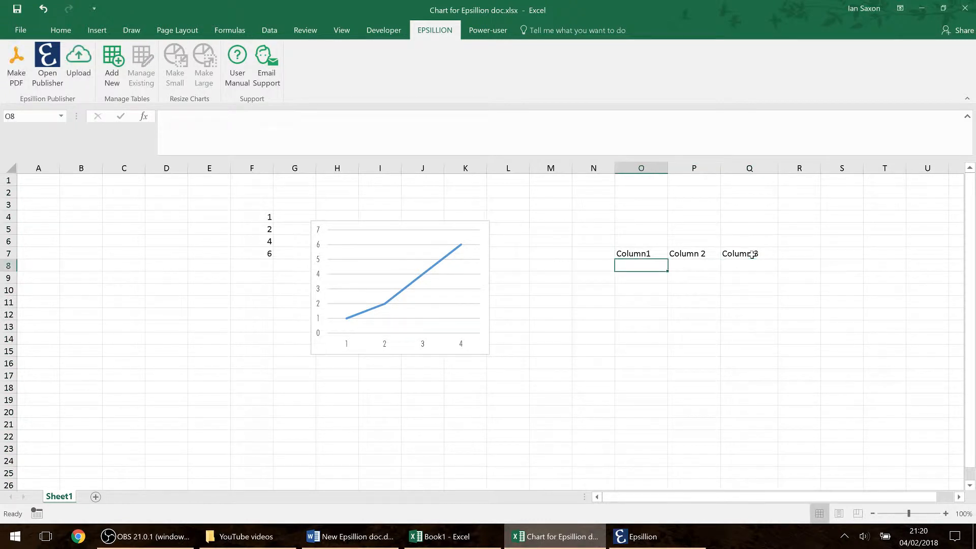
type("3423")
key("Return")
type("56")
key("Return")
type("5")
key("Return")
type("76")
Enter the formula =RAND()*100 in P8 and fill it across P8:Q11
key("Right")
key("Right")
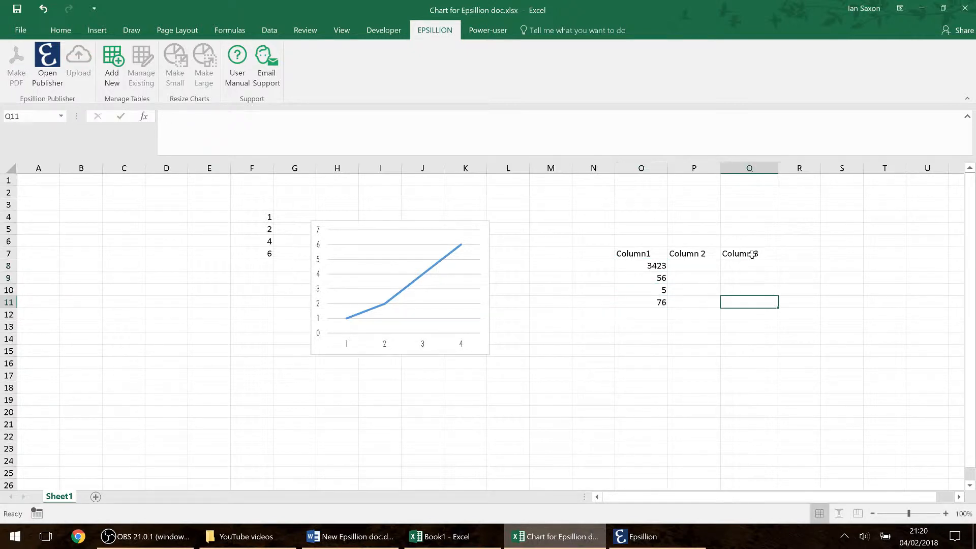
key("Left")
key("Left")
key("Right")
key("Right")
key("Up")
key("Up")
key("Up")
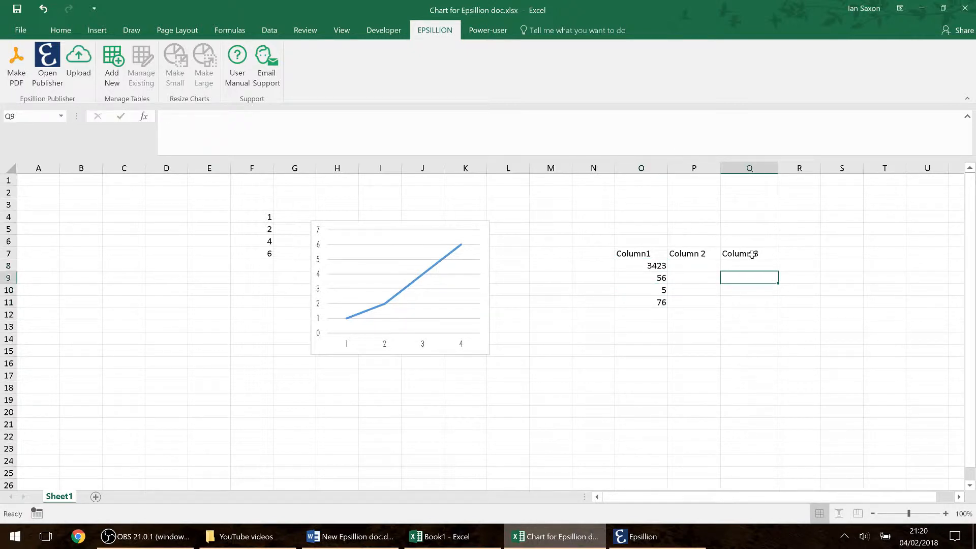
key("Left")
type("=ran")
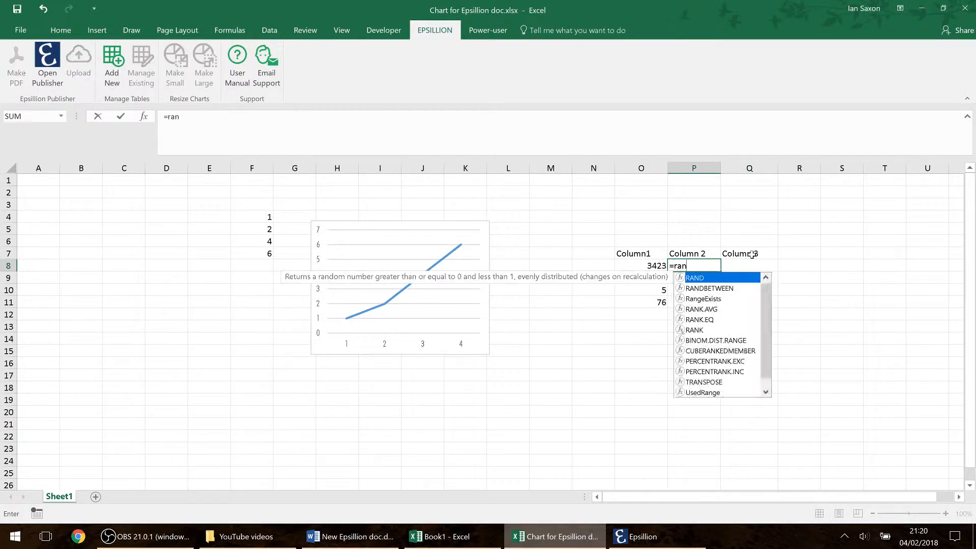
type("d()*100")
key("Return")
left_click(715, 265)
left_click_drag(720, 271, 757, 312)
Format the numbers in O8:Q11 with no decimal places and centre them
left_click_drag(644, 265, 758, 305)
left_click(61, 30)
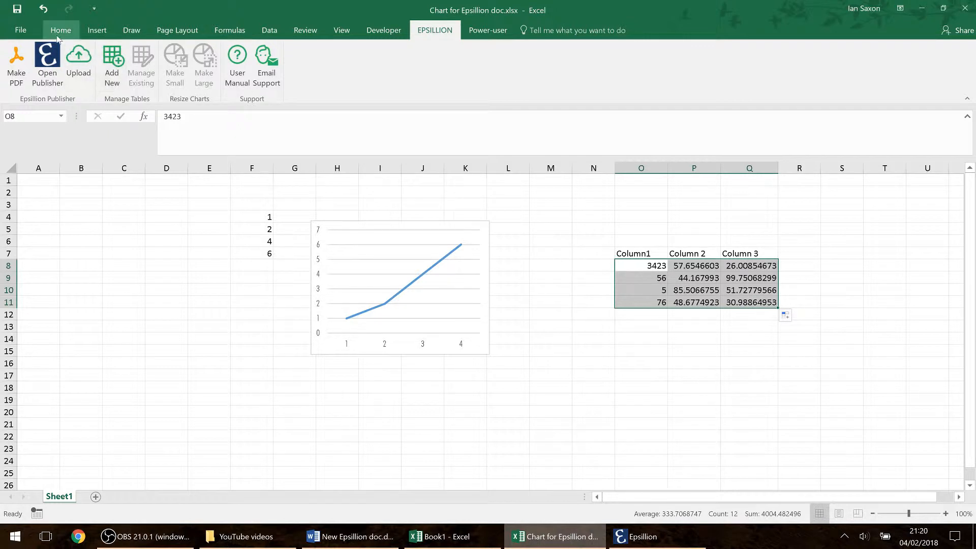
left_click(512, 78)
left_click(511, 78)
left_click(512, 79)
left_click(511, 79)
left_click(512, 78)
left_click(511, 79)
left_click(512, 79)
left_click(511, 79)
left_click(265, 79)
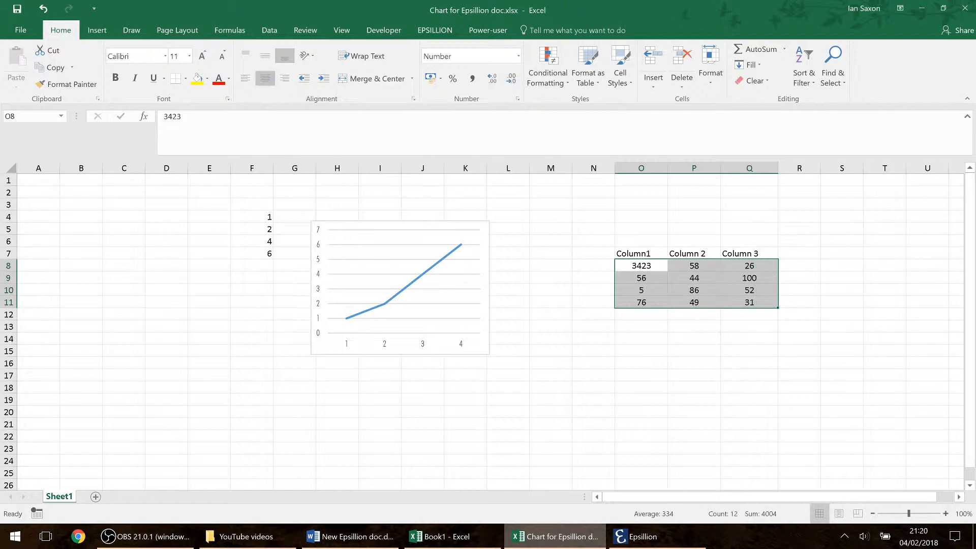
left_click_drag(643, 254, 742, 256)
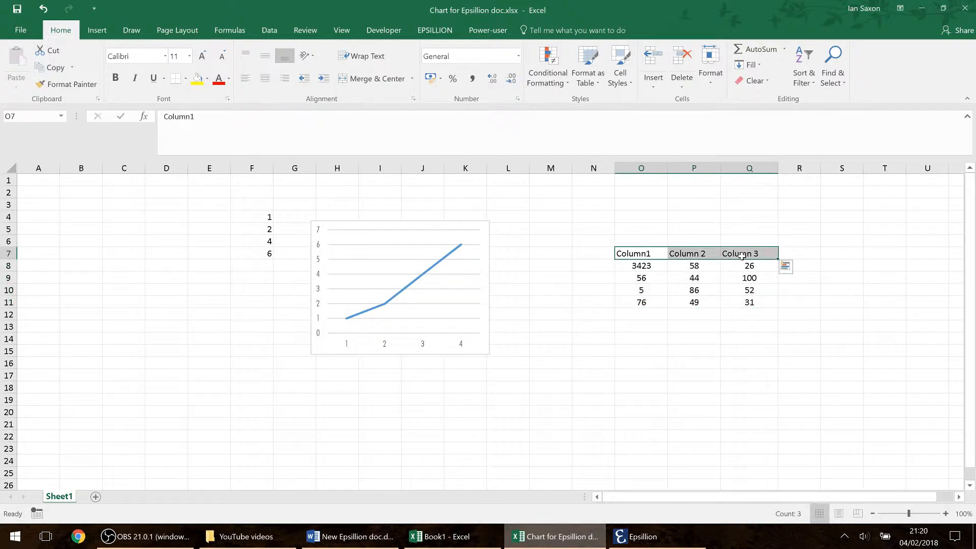
key("ctrl+q")
left_click(644, 263)
left_click(623, 270)
left_click_drag(652, 254, 750, 305)
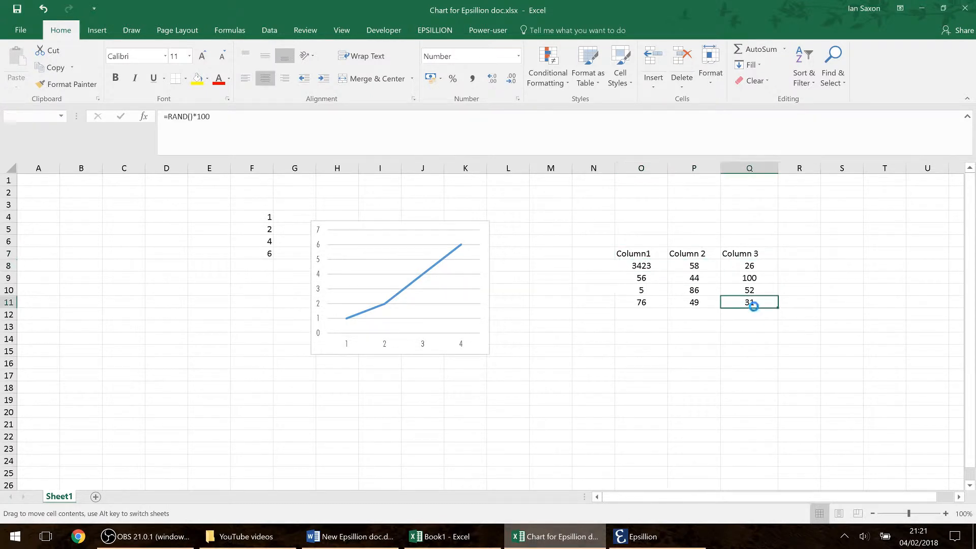
key("Escape")
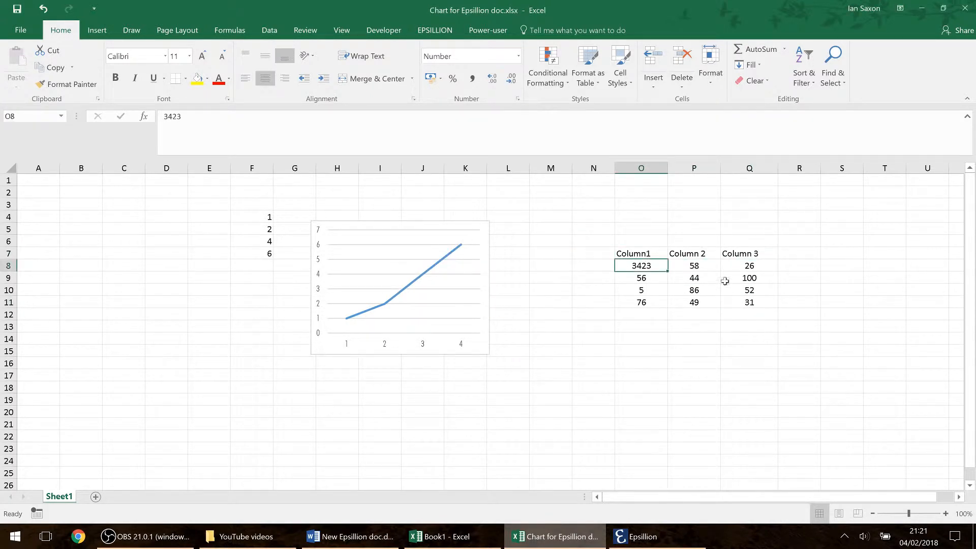
Select O7:Q11, including the headings, and try to add it as an Epsillion table named "New Table" without a footer
left_click(638, 255)
left_click_drag(684, 266, 743, 300)
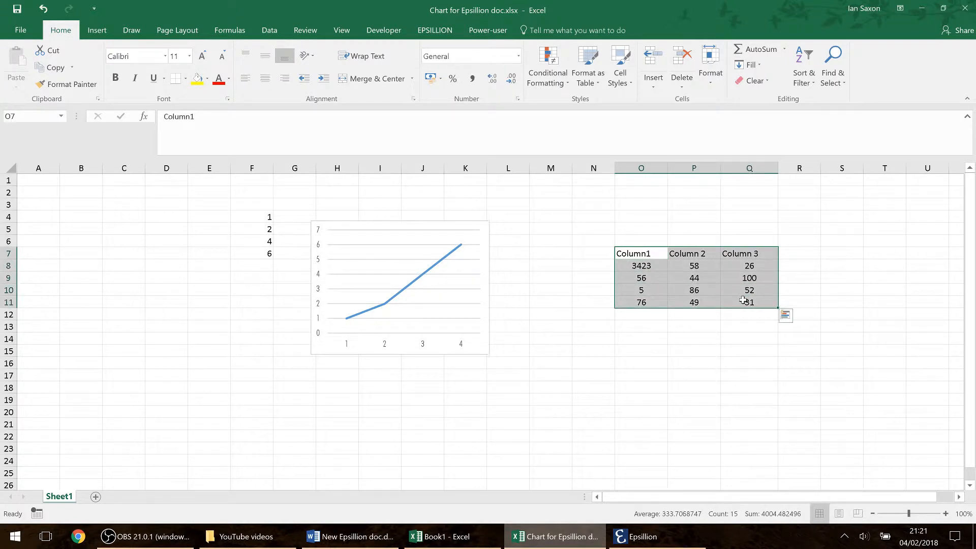
left_click_drag(645, 252, 748, 300)
left_click(427, 30)
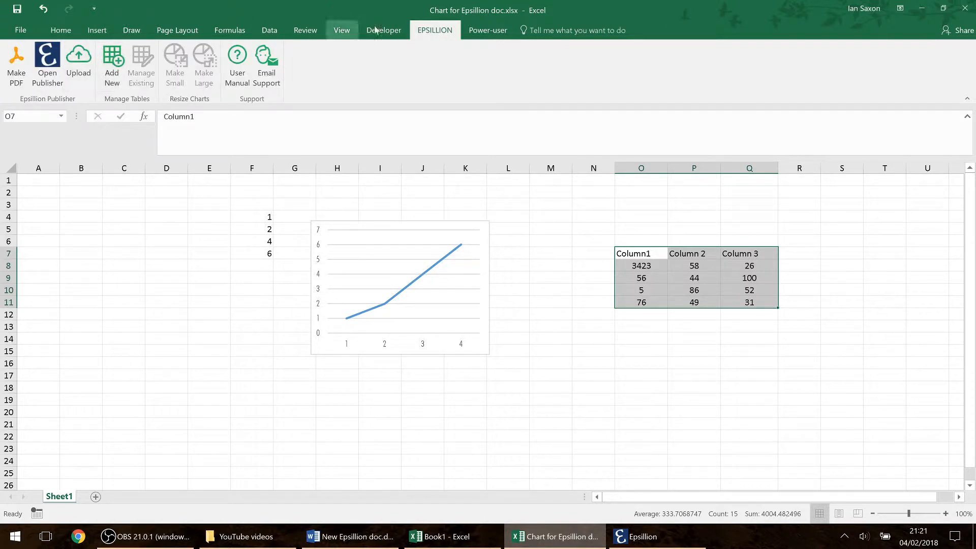
left_click(109, 76)
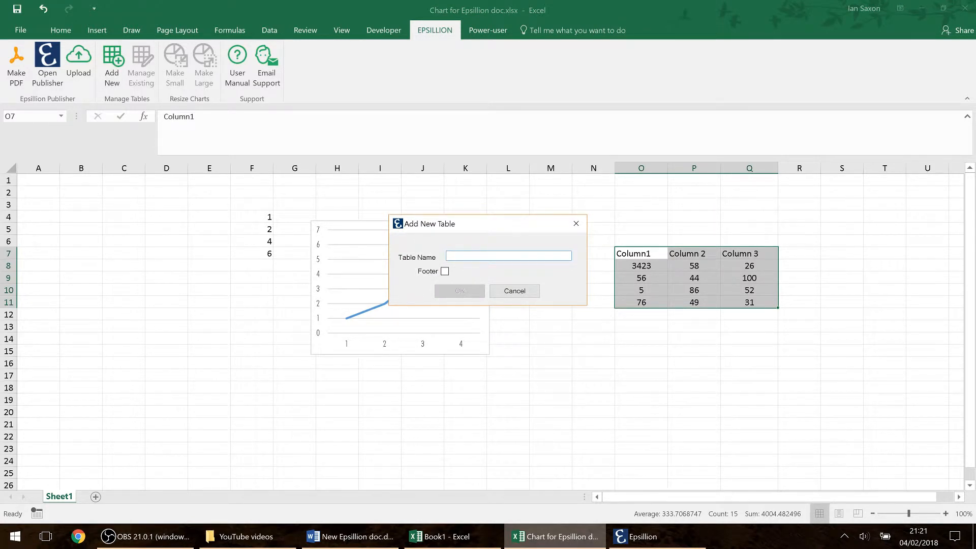
type("New Table")
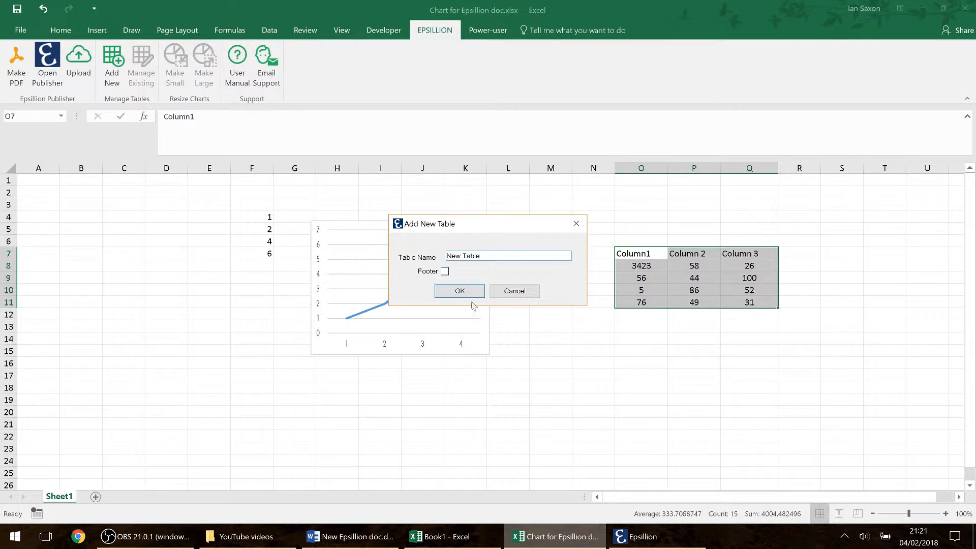
left_click(459, 291)
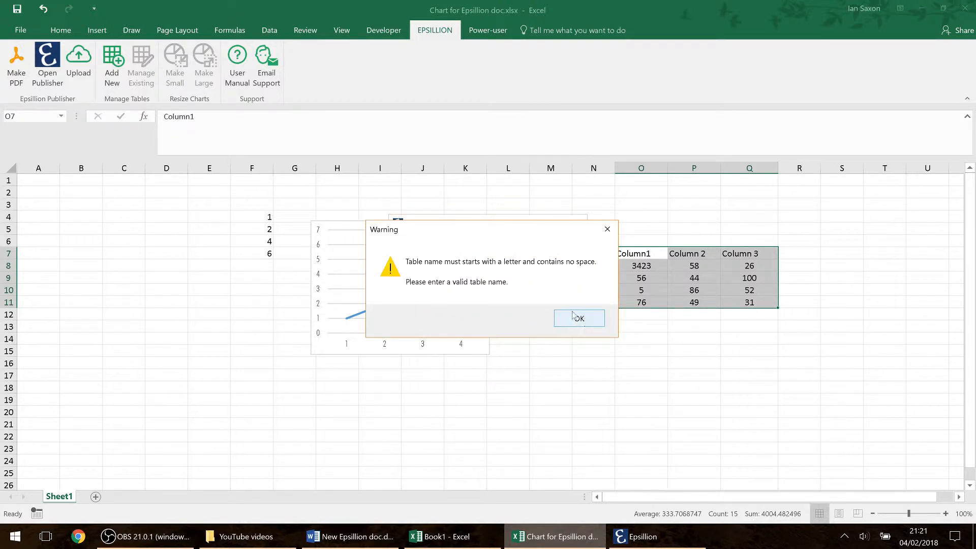
Add the selected range as an Epsillion table named NewTable, without a space, and upload the workbook
left_click_drag(478, 232, 481, 306)
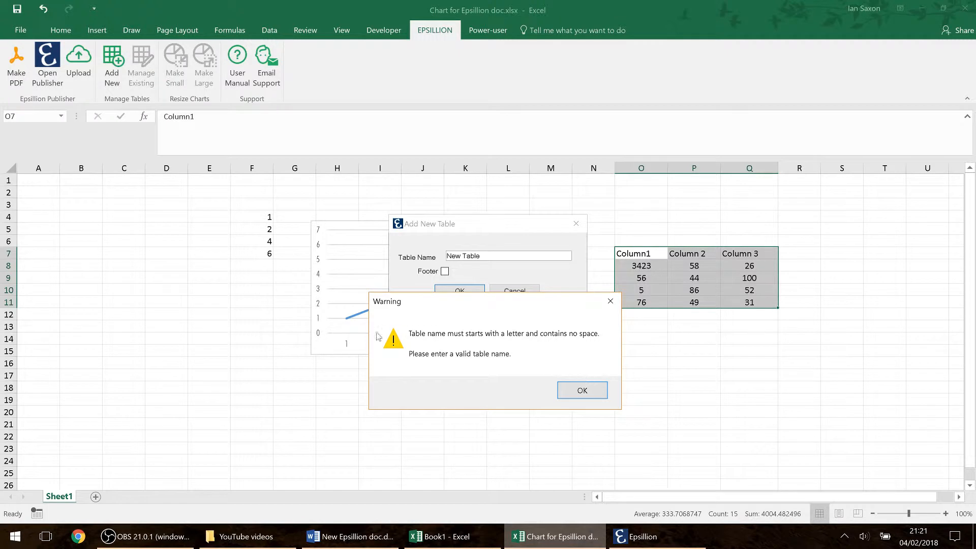
left_click(586, 392)
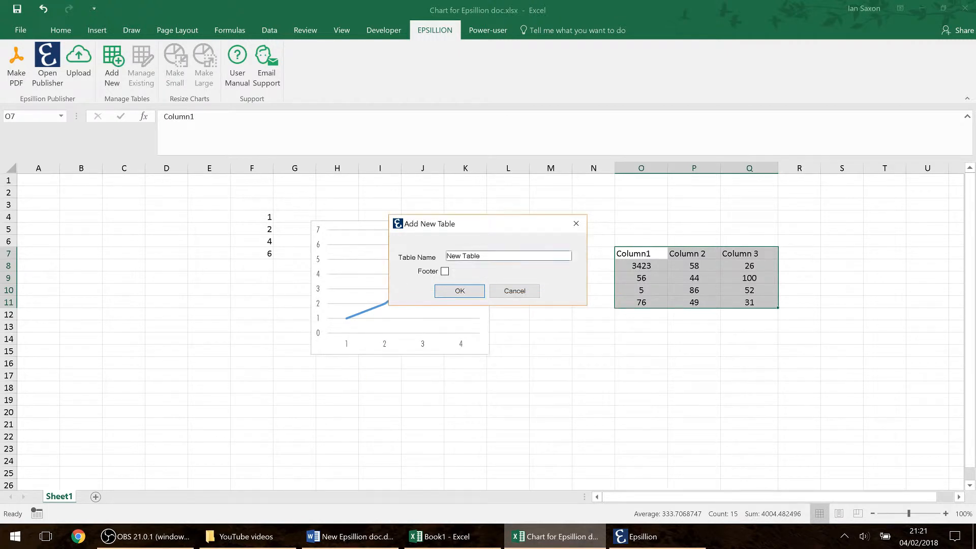
left_click(467, 291)
left_click_drag(636, 253, 757, 297)
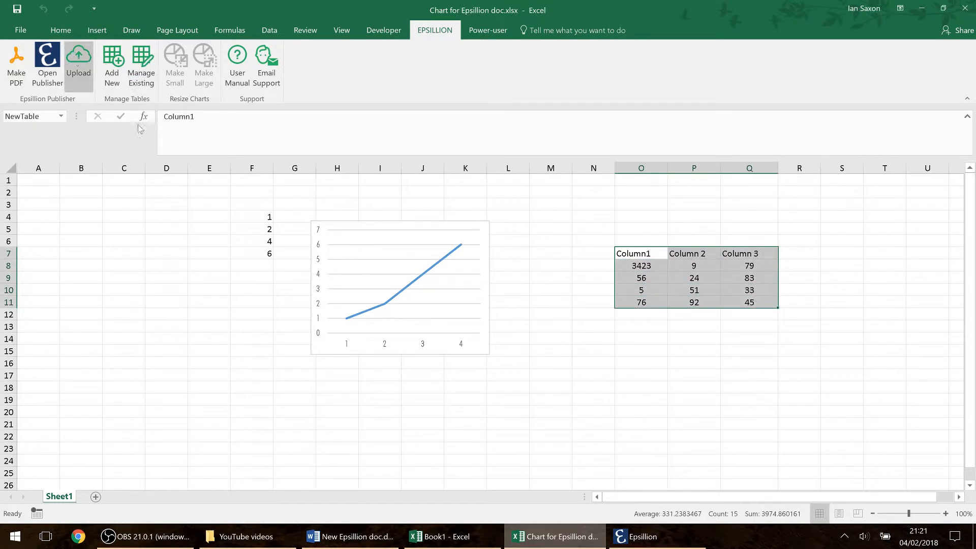
Switch to New Epsillion doc.docx in Word and go to the body text below the chart block
left_click(638, 537)
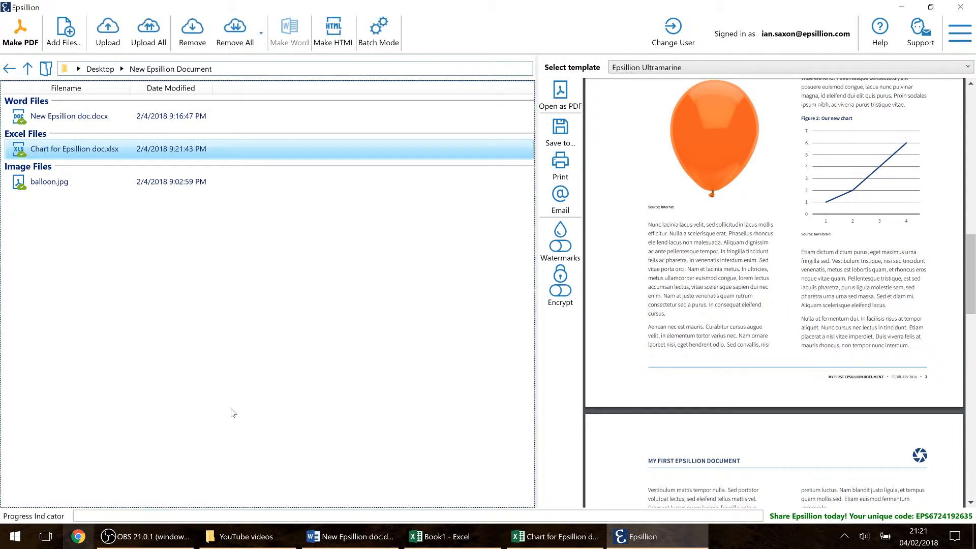
left_click(340, 540)
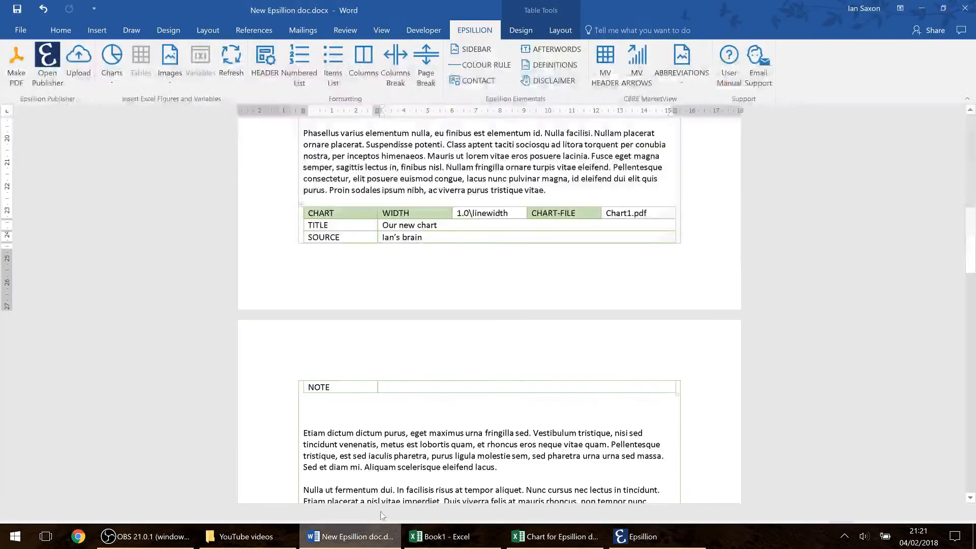
scroll(378, 440, "down", 1)
scroll(487, 310, "down", 4)
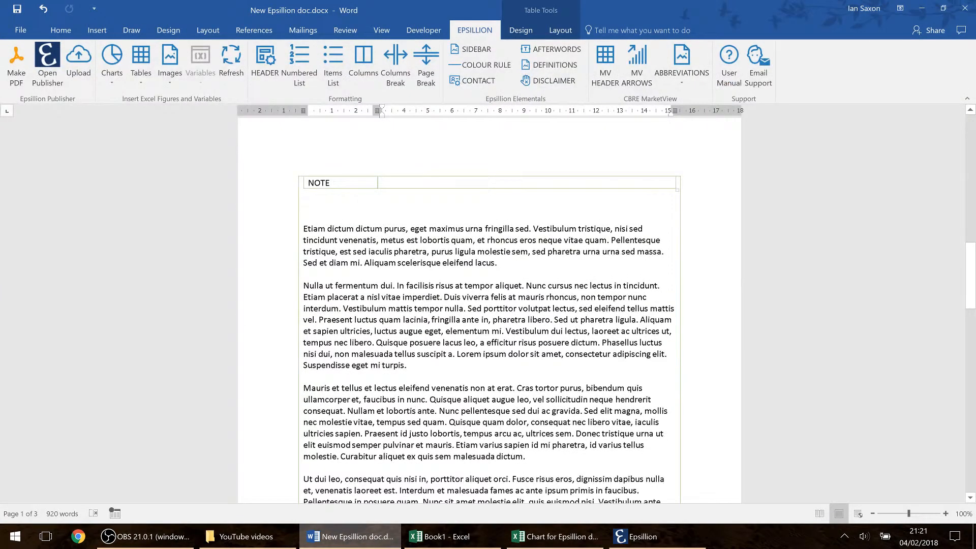
Insert the Epsillion table NewTable in a new paragraph after the one ending "Suspendisse eget mi turpis."
left_click(415, 366)
key("Return")
key("Return")
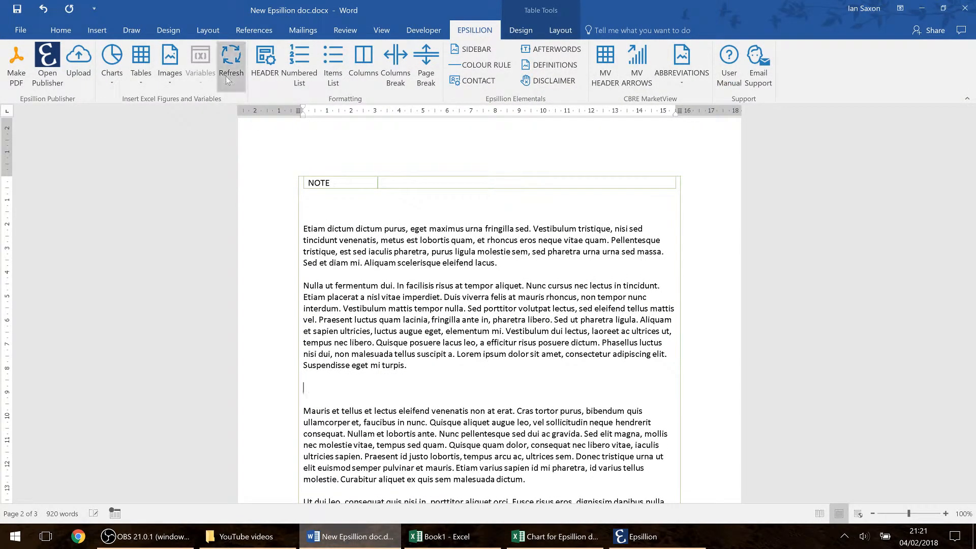
left_click(142, 77)
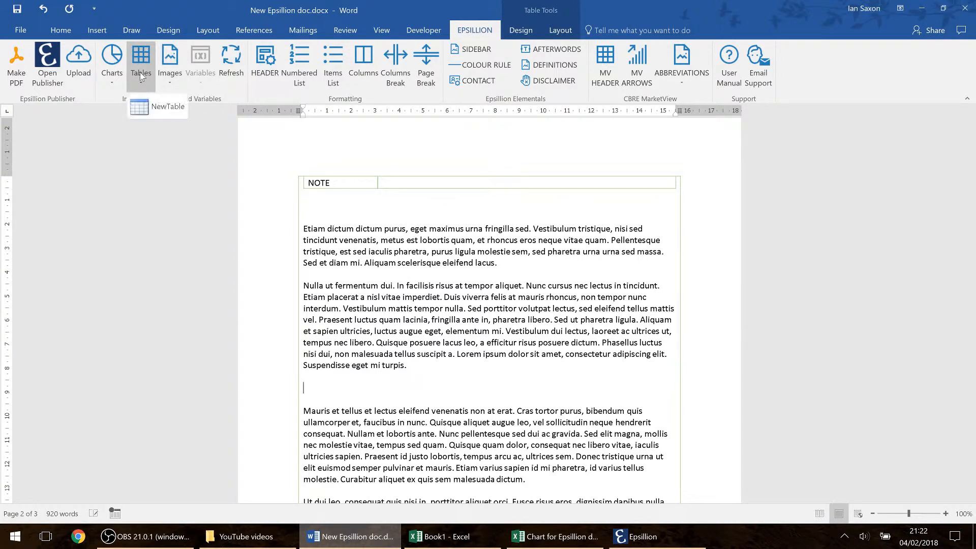
left_click(155, 107)
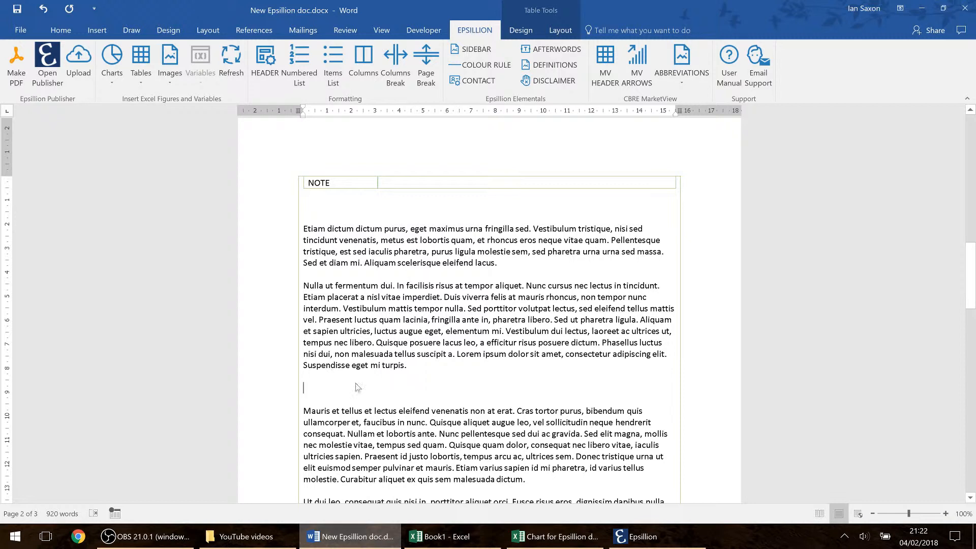
Set the inserted table's title to "A new table" and fill in its source
left_click(381, 400)
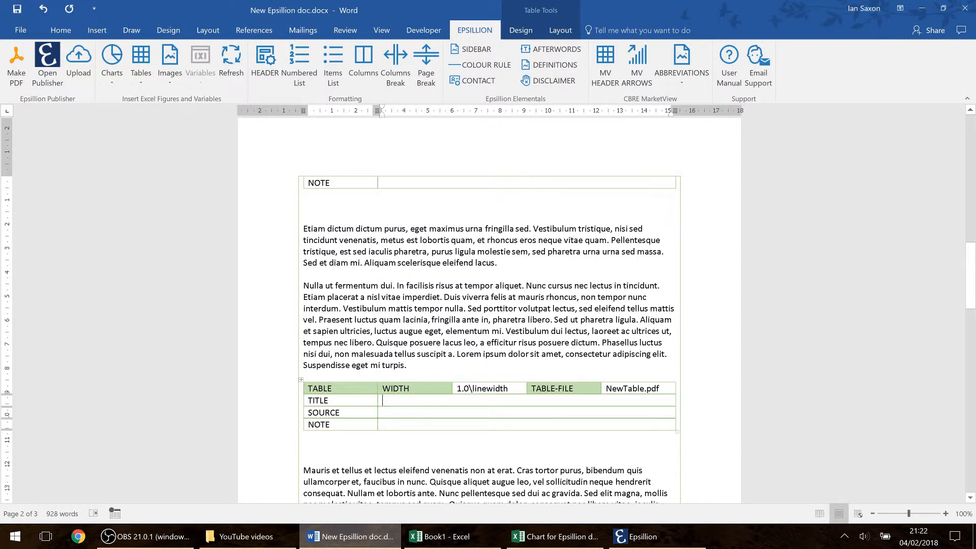
type("A new")
key("Tab")
key("Tab")
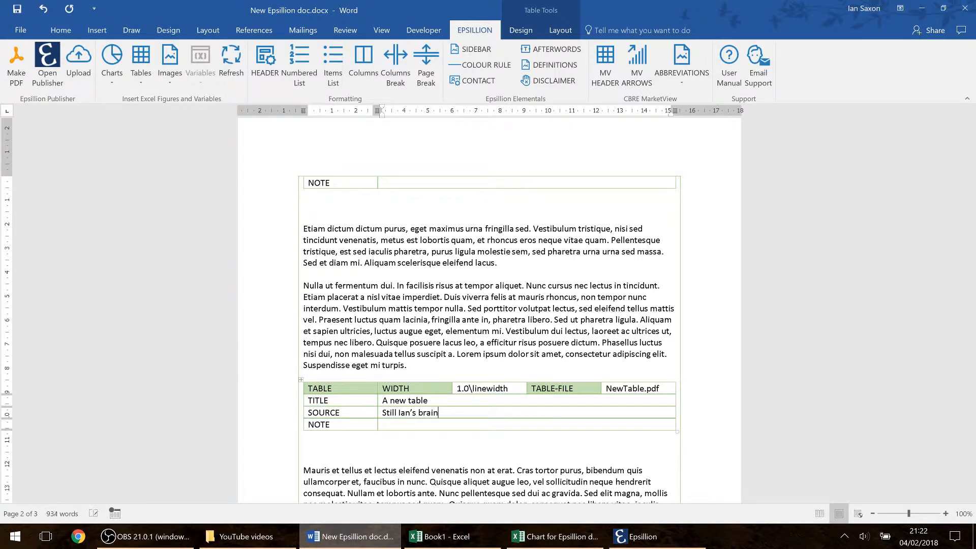
Make a PDF of the Word document with Epsillion
scroll(488, 308, "down", 3)
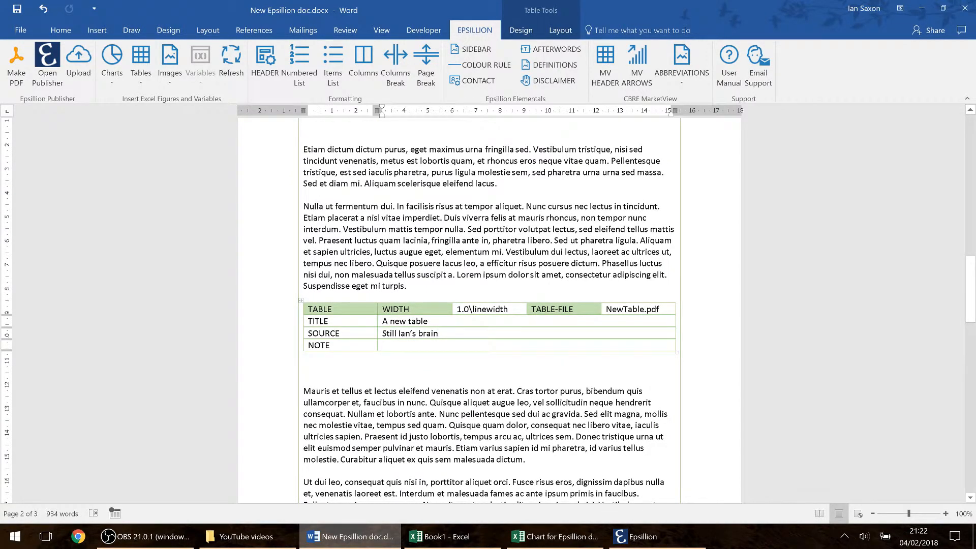
left_click(15, 63)
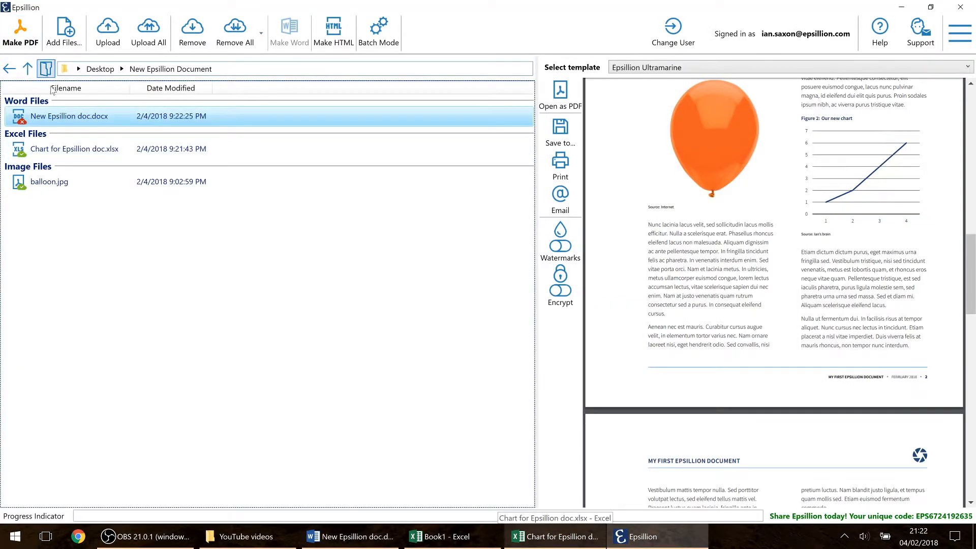
Check the inserted table block in the Word document and return to Epsillion
left_click(307, 535)
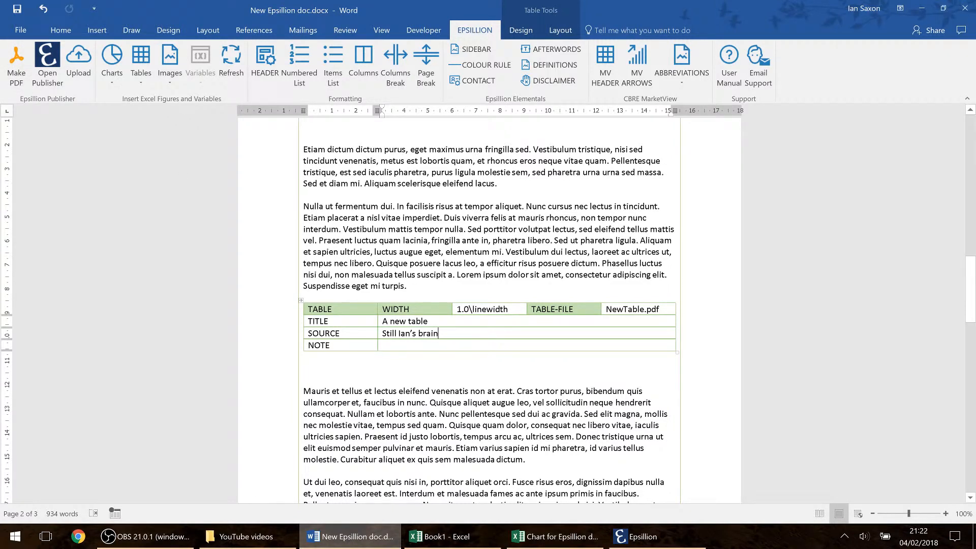
left_click(660, 536)
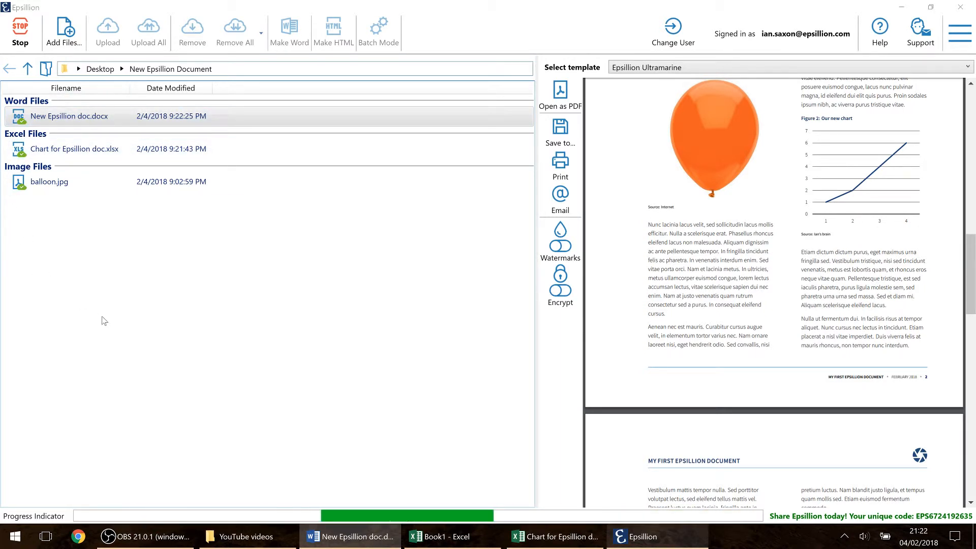
Open the New Epsillion Document folder from the desktop in File Explorer and examine its source files and folder path
left_click(234, 545)
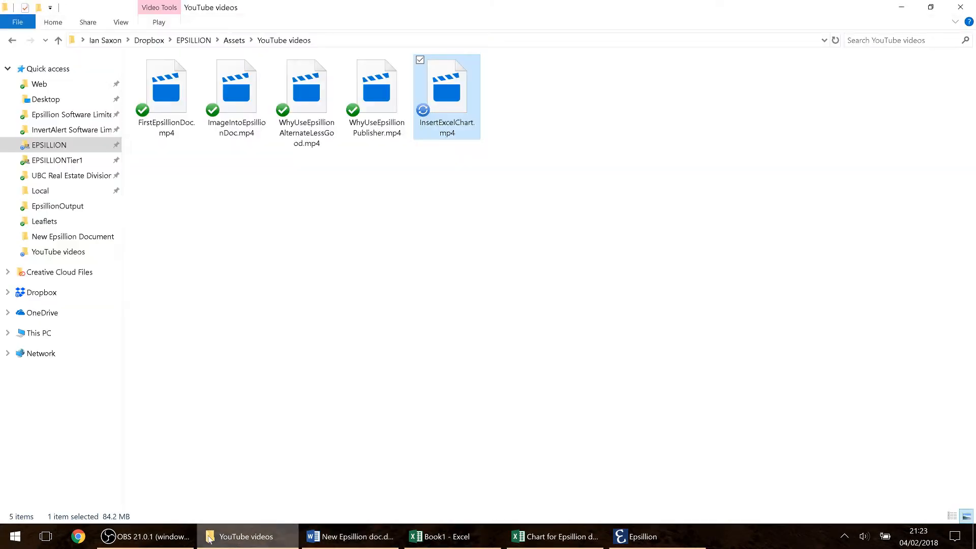
left_click(46, 114)
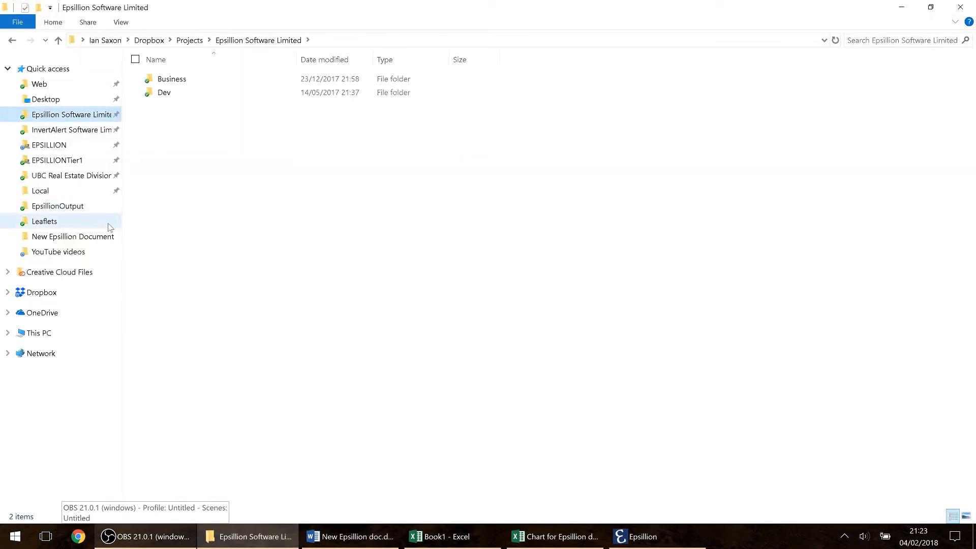
key("super+d")
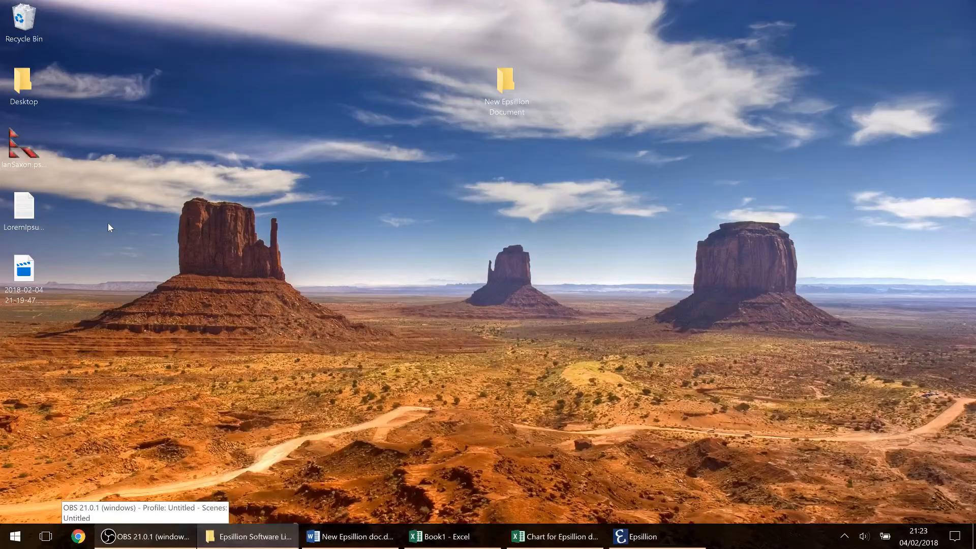
double_click(502, 93)
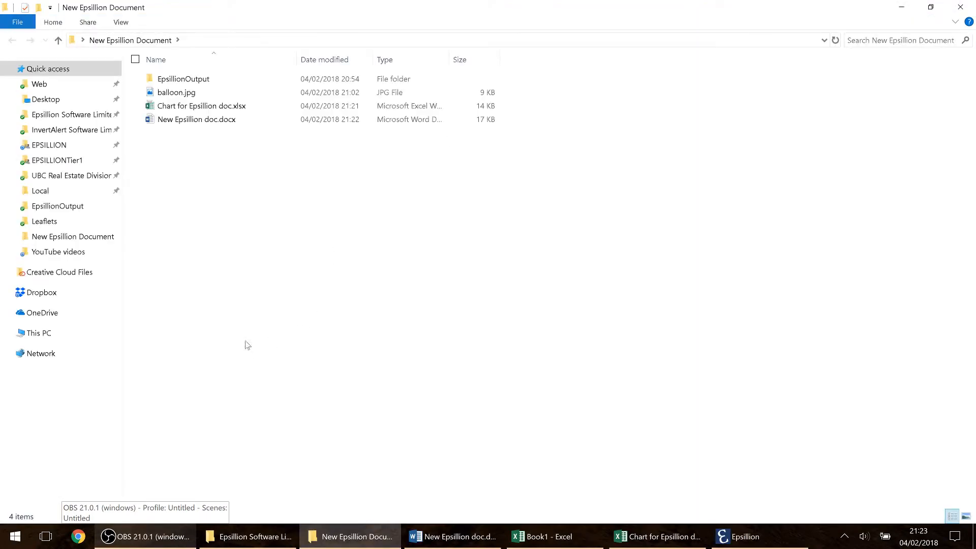
left_click_drag(191, 146, 162, 93)
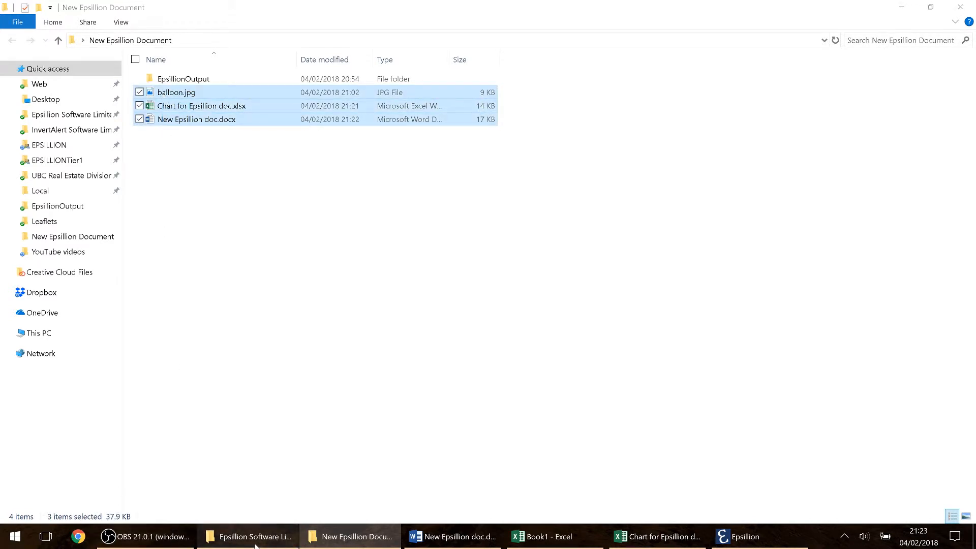
left_click(252, 536)
left_click(960, 7)
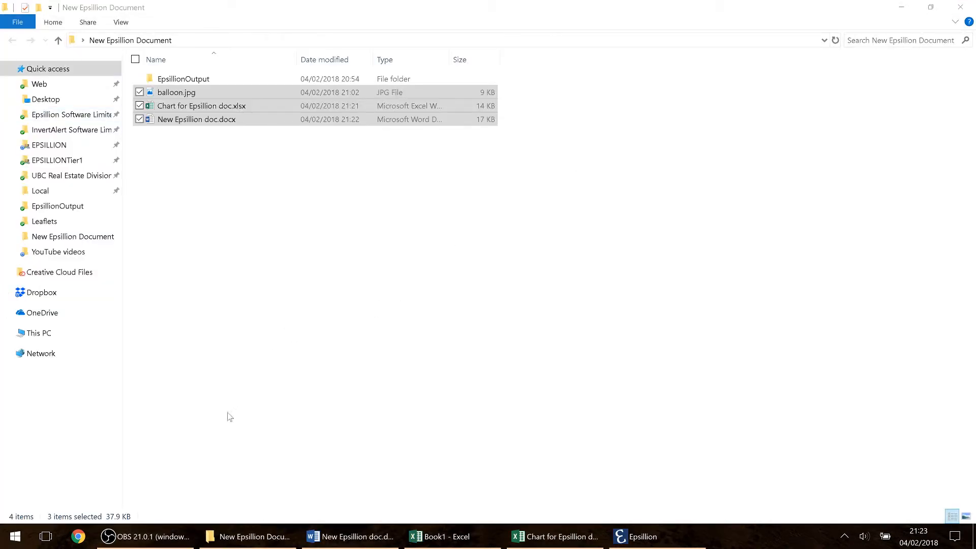
left_click(213, 199)
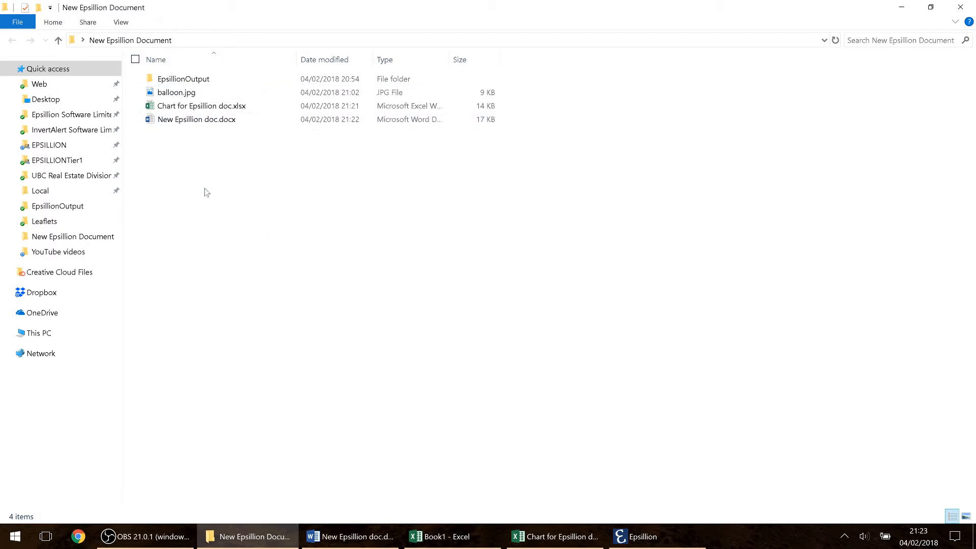
left_click(198, 41)
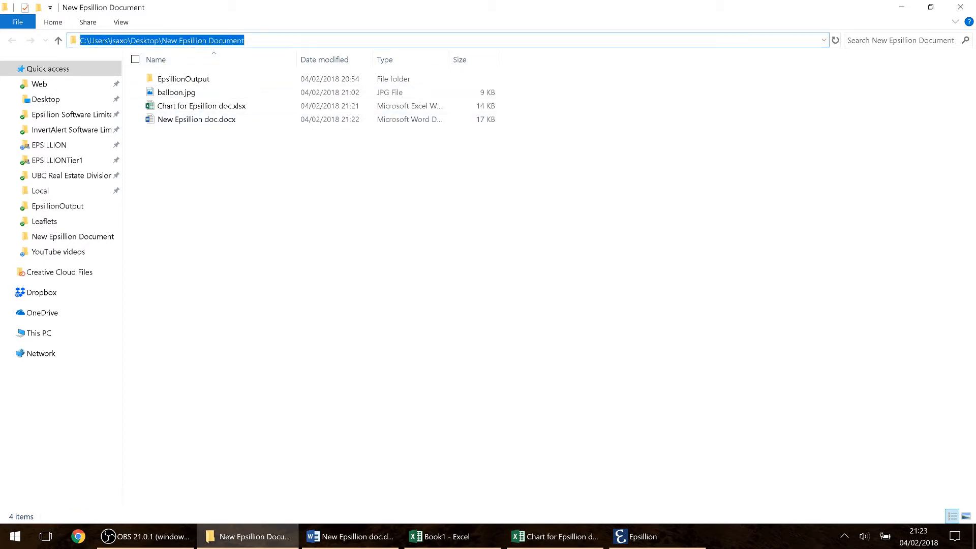
Switch to Epsillion and examine the new table's formatting and column headers on page 3 of the PDF preview
left_click(641, 537)
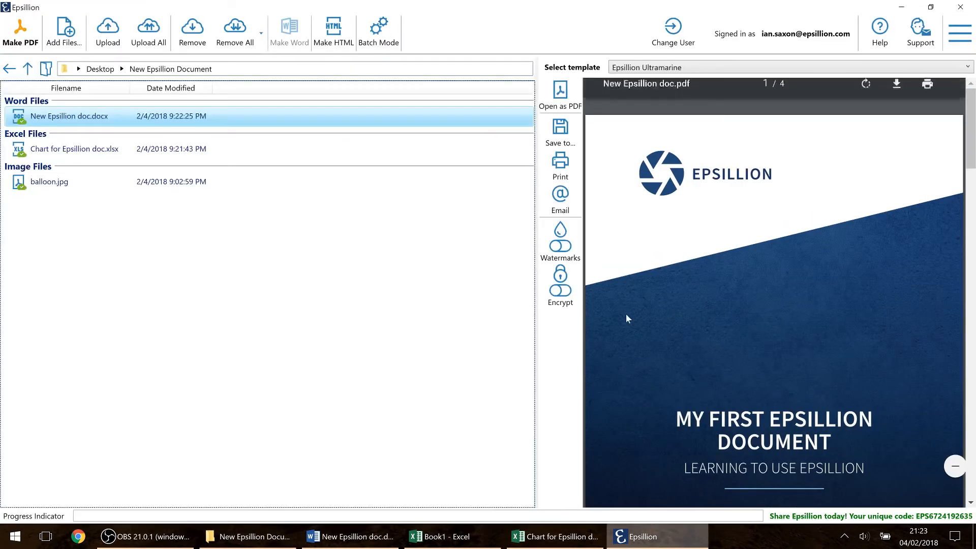
scroll(633, 268, "down", 10)
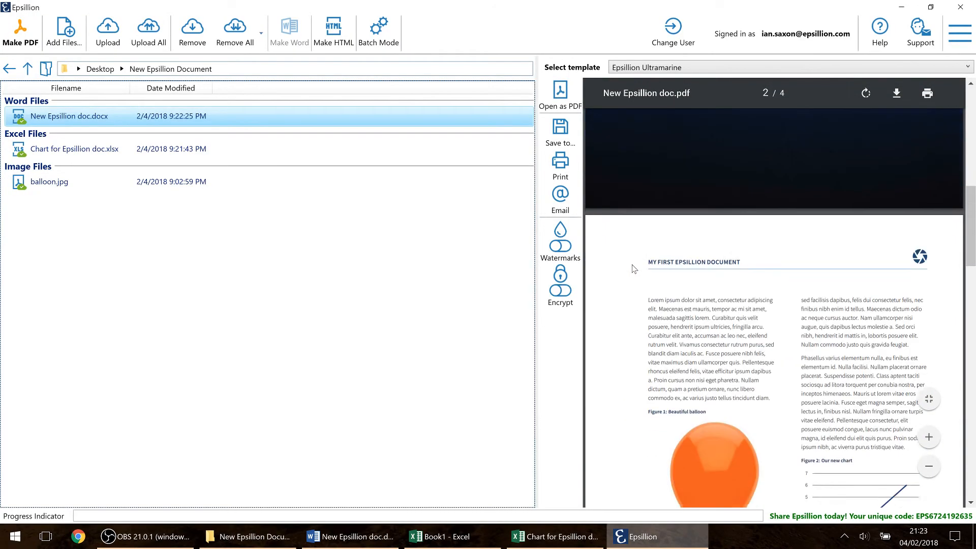
scroll(633, 268, "down", 10)
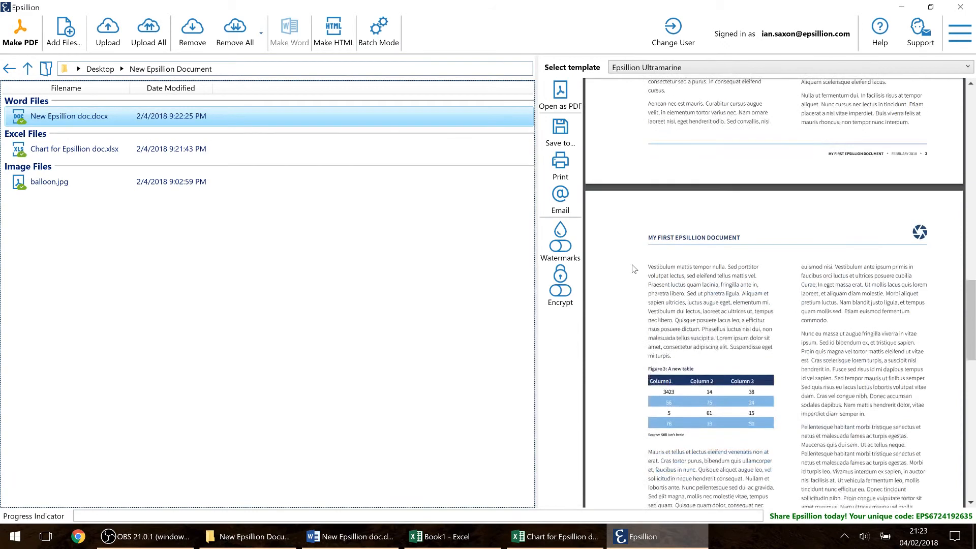
scroll(633, 269, "down", 2)
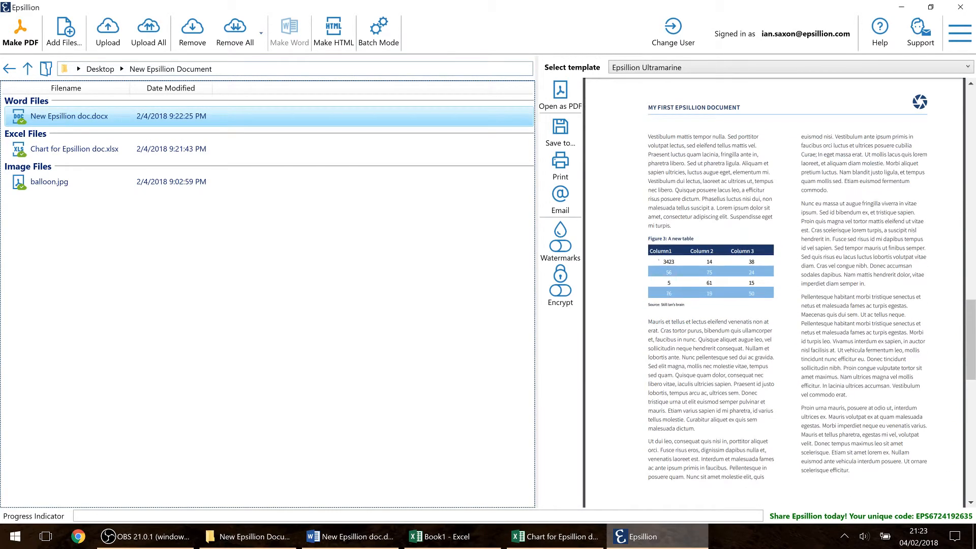
left_click_drag(649, 251, 756, 293)
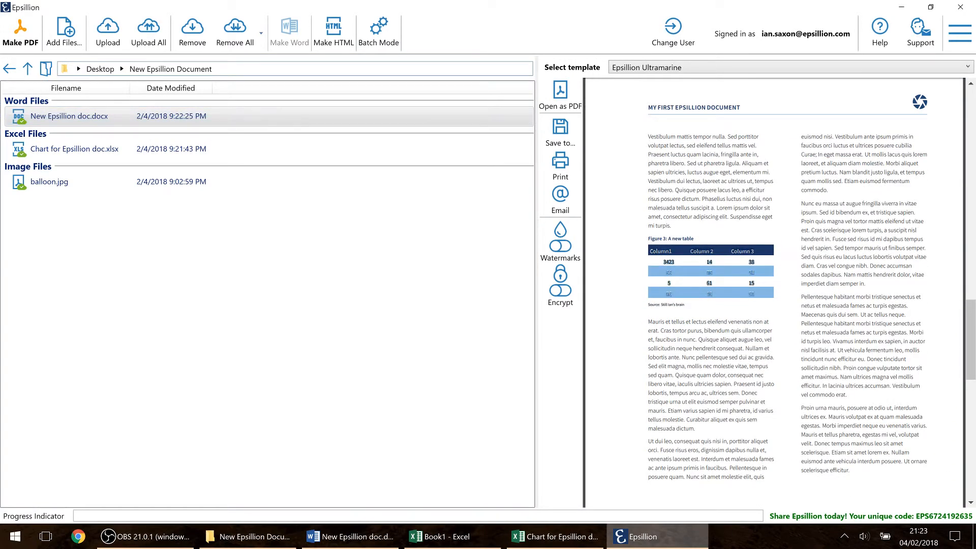
left_click(756, 294)
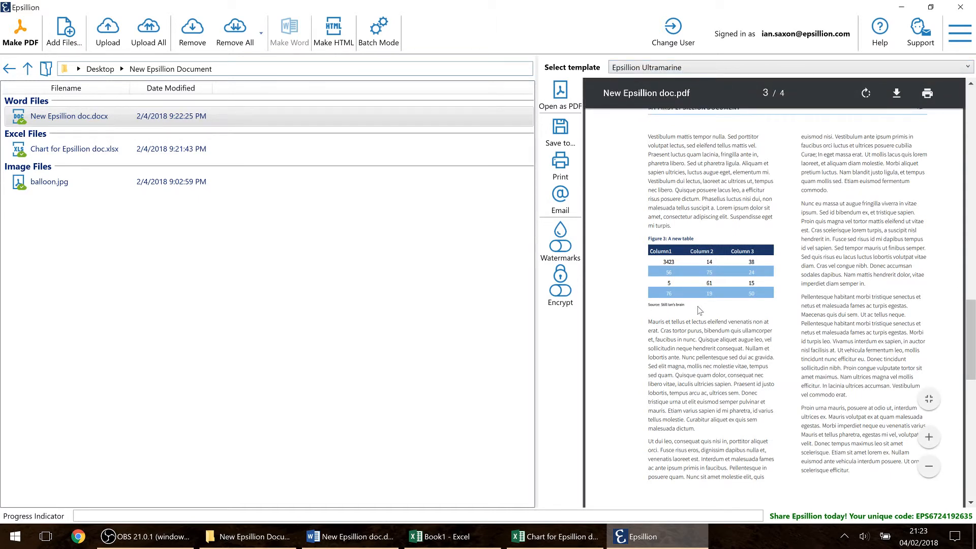
Centre the table's header cells O7:Q7 in Chart for Epsillion doc.xlsx in Excel, and return to Epsillion
left_click(555, 536)
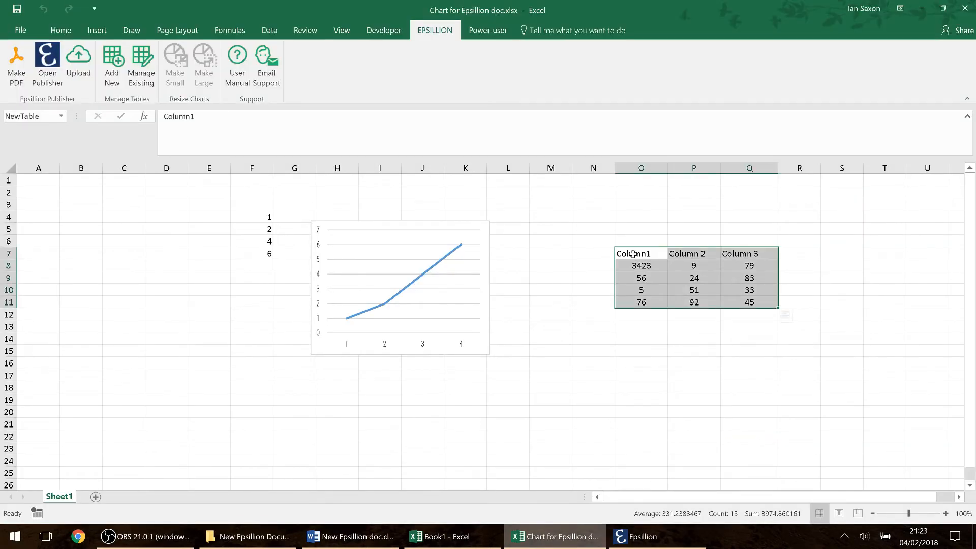
left_click_drag(632, 253, 760, 304)
left_click_drag(633, 253, 750, 253)
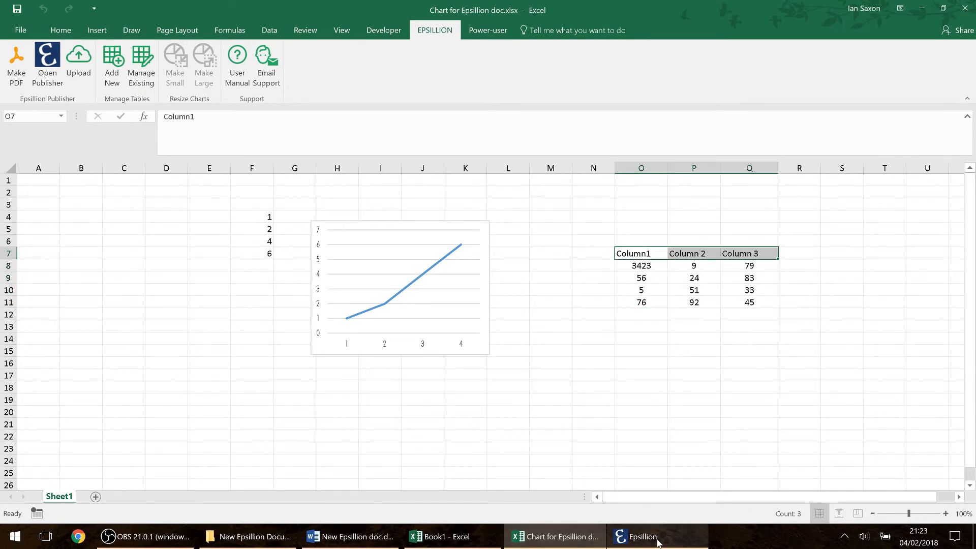
left_click_drag(639, 252, 756, 255)
left_click(61, 30)
left_click(264, 78)
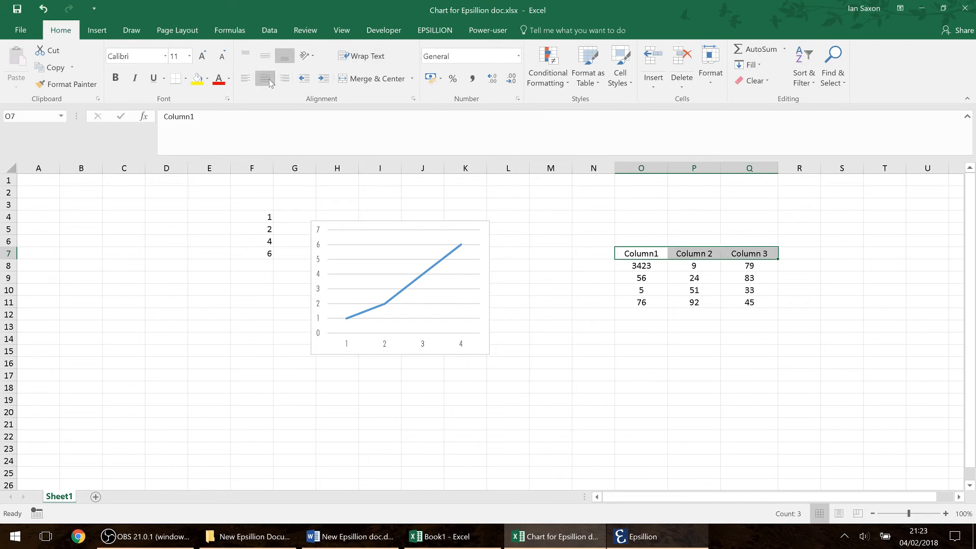
left_click(649, 291)
left_click(655, 540)
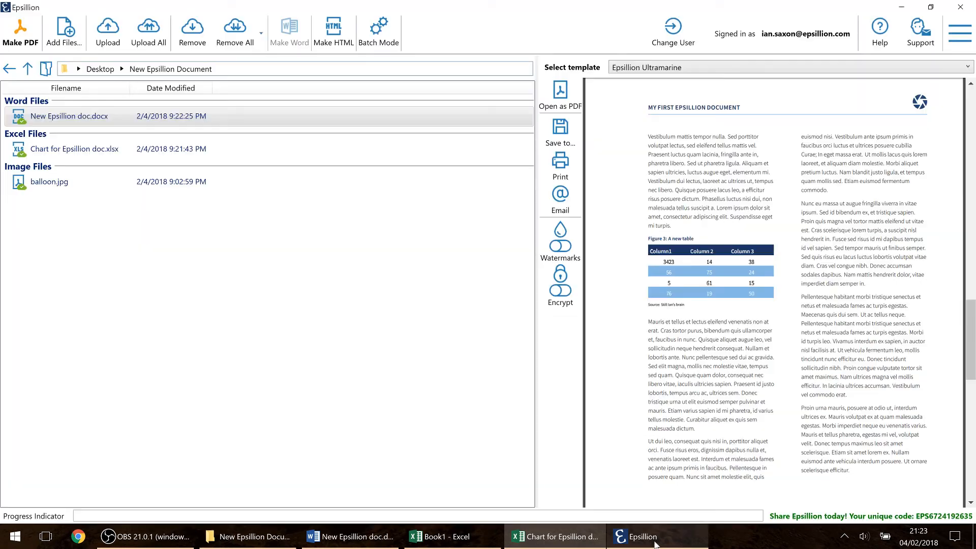